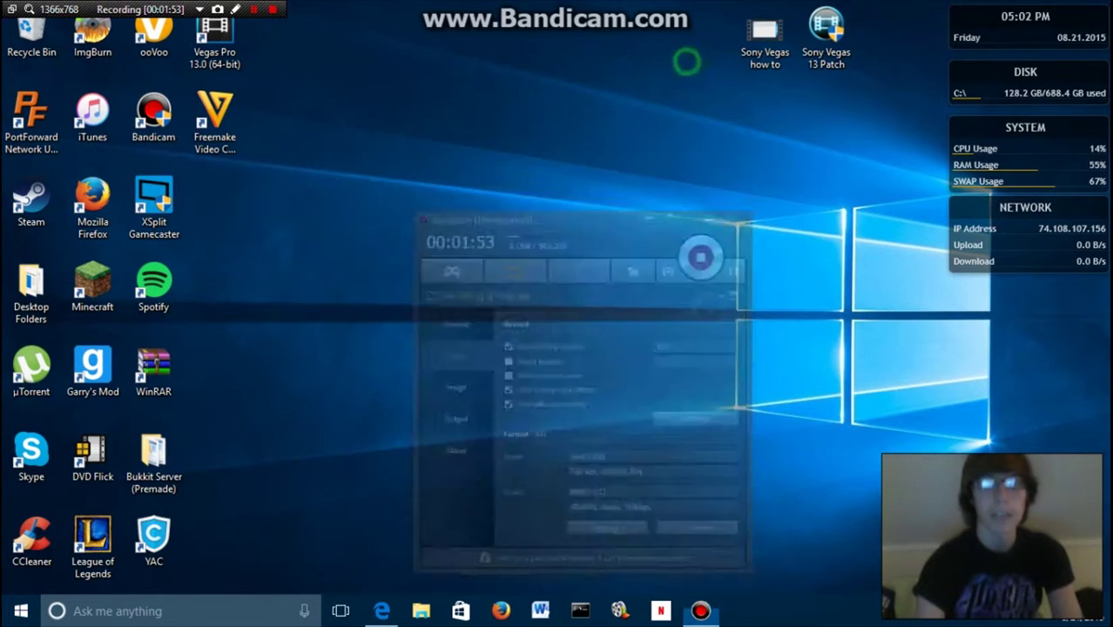
Clear the recorder window off the desktop and open the Xbox app.
{"action": "left_click", "coordinate": [687, 62]}
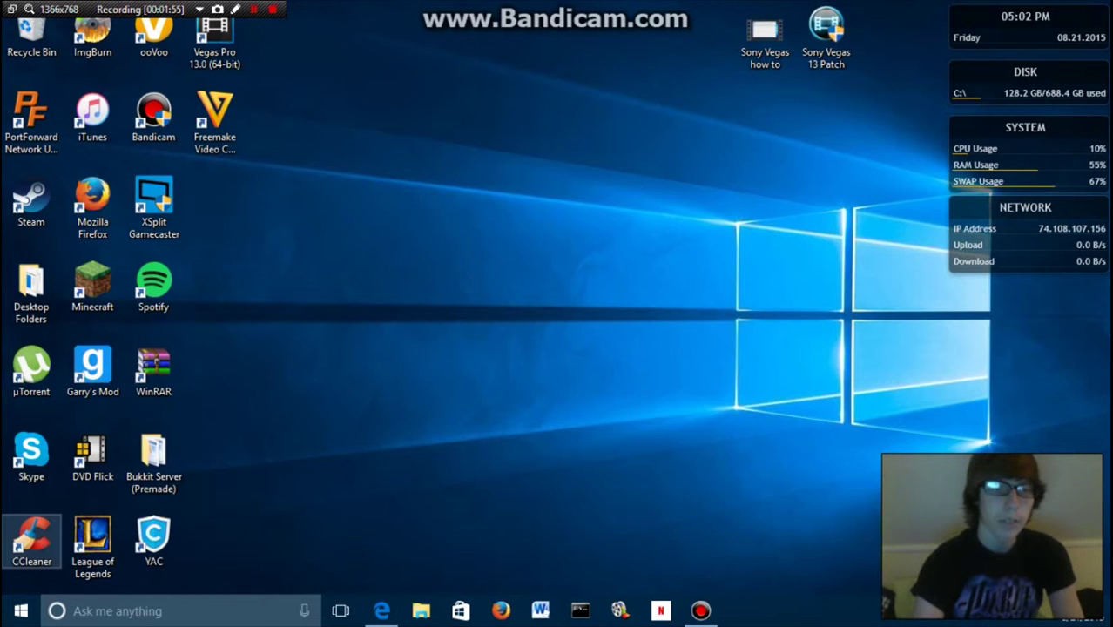
{"action": "left_click", "coordinate": [21, 611]}
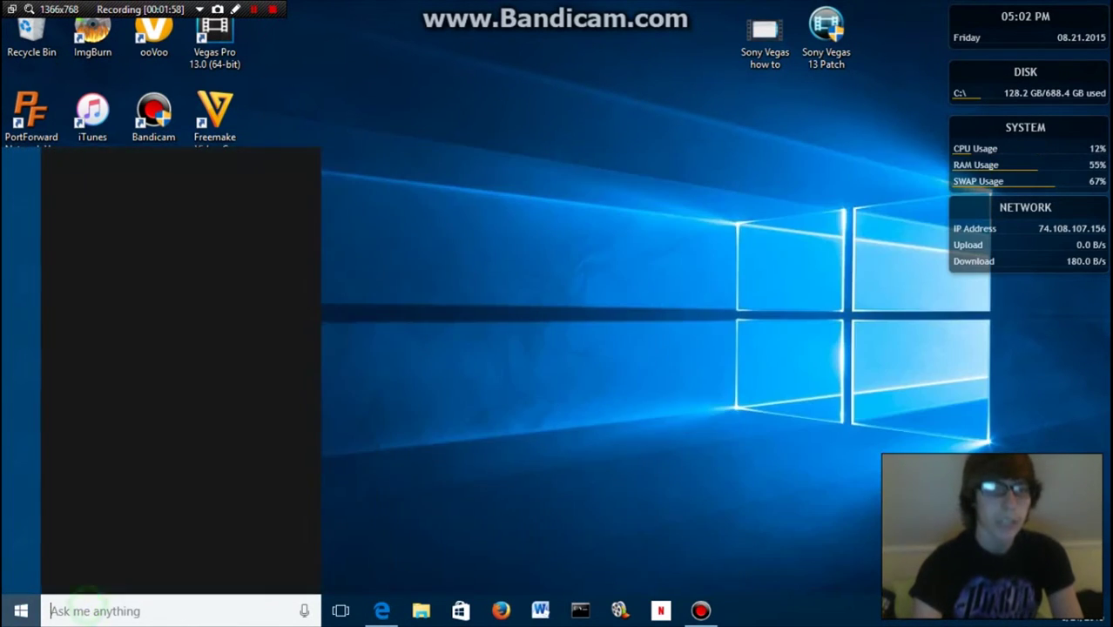
{"action": "left_click", "coordinate": [130, 611]}
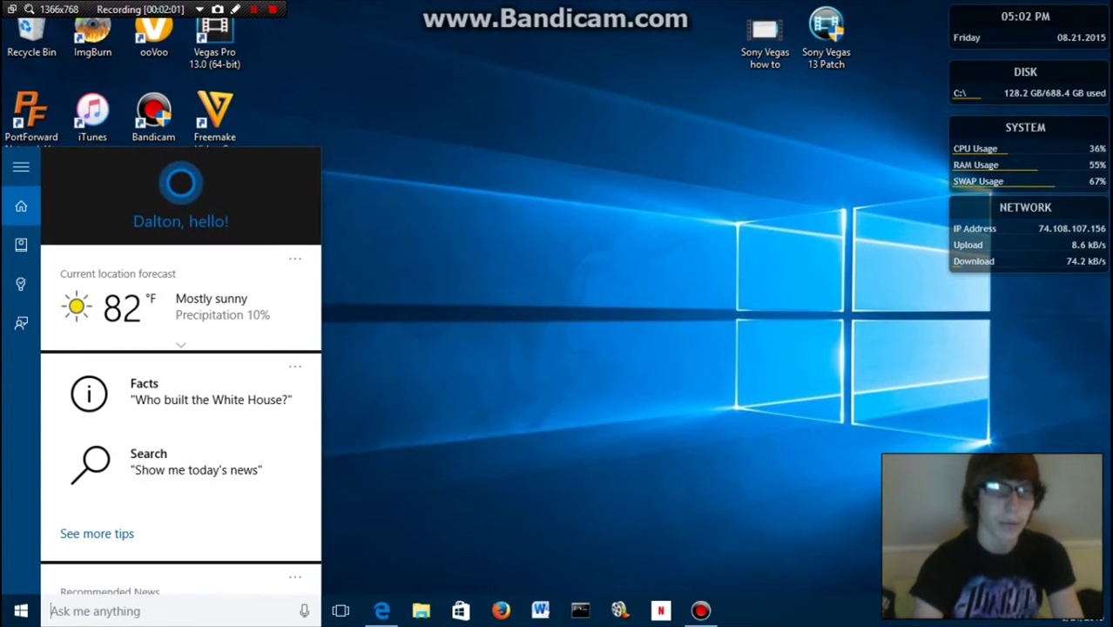
{"action": "left_click", "coordinate": [21, 610]}
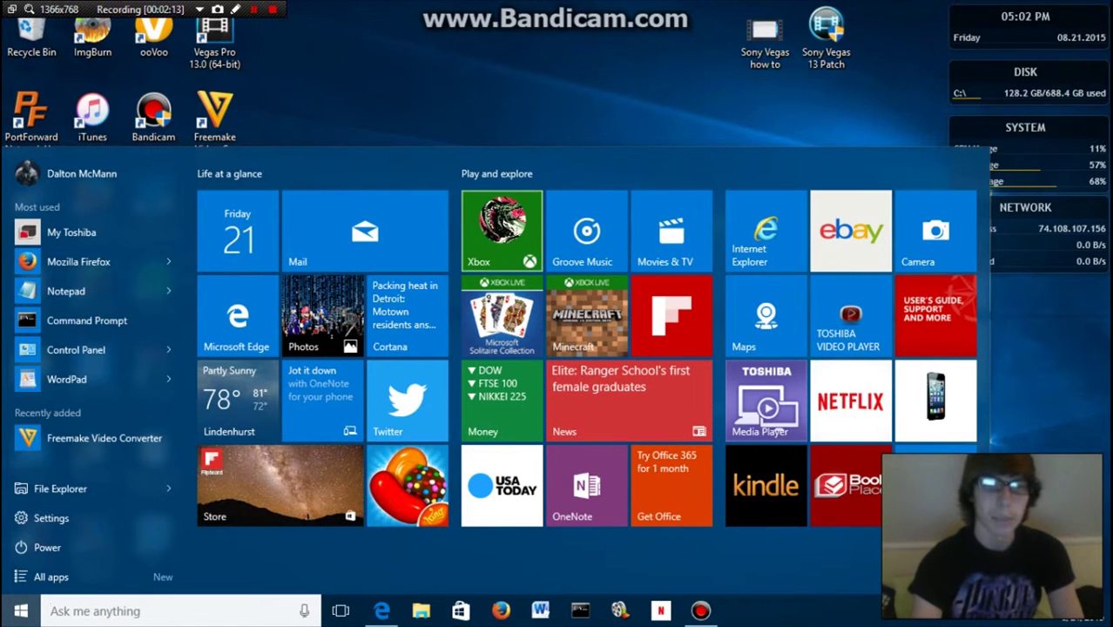
{"action": "left_click", "coordinate": [502, 228]}
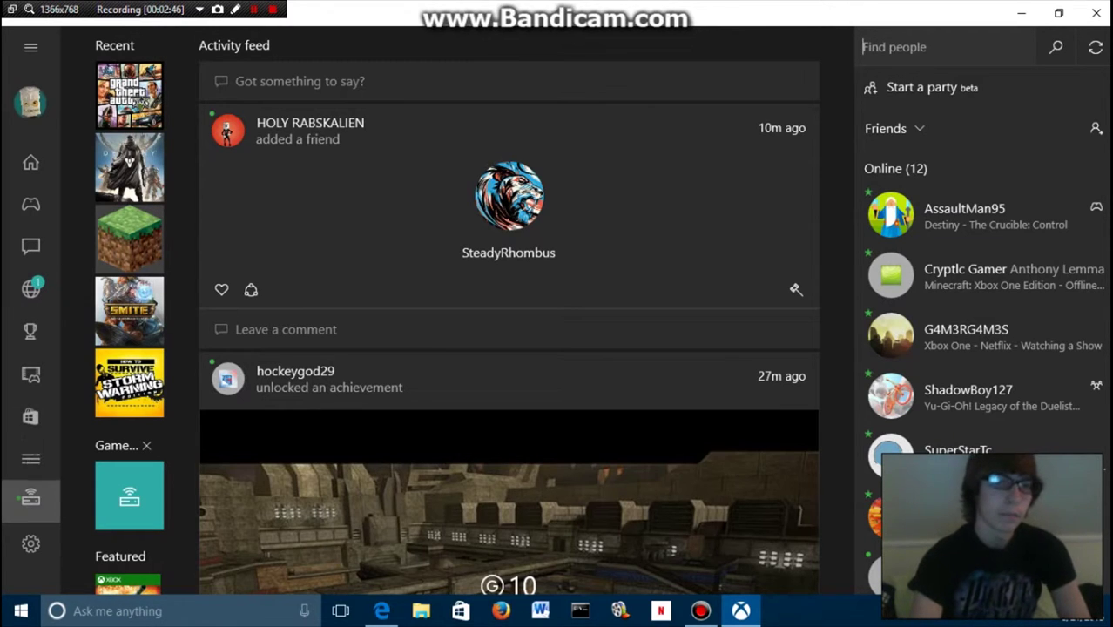
Run the streaming test for the XboxOne console and reconnect to the console.
{"action": "left_click", "coordinate": [30, 498]}
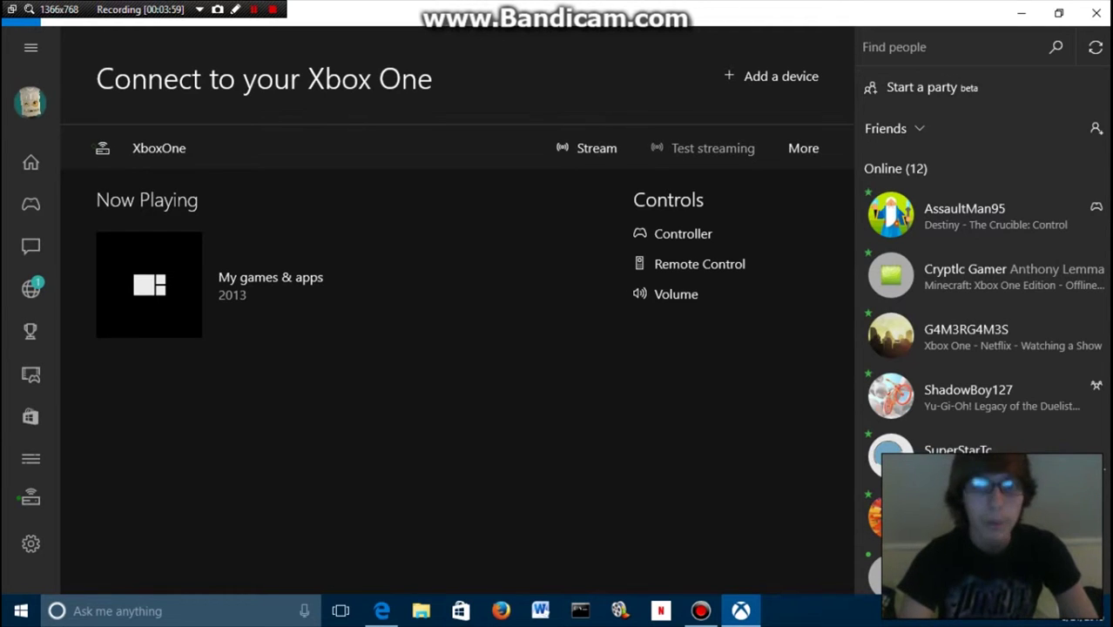
{"action": "left_click", "coordinate": [727, 150]}
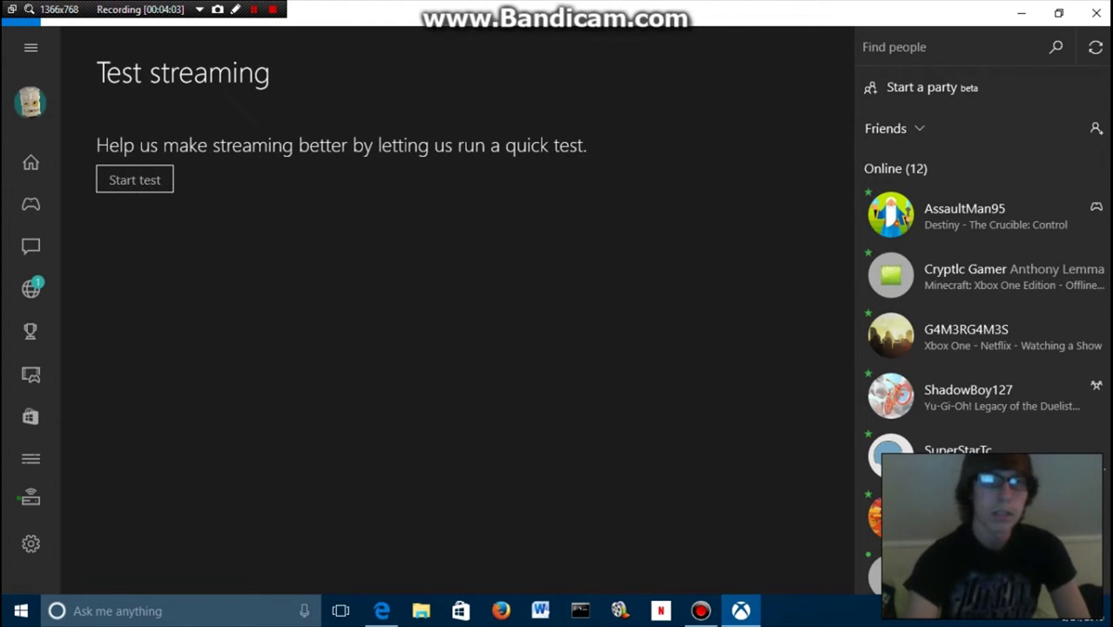
{"action": "left_click", "coordinate": [134, 180]}
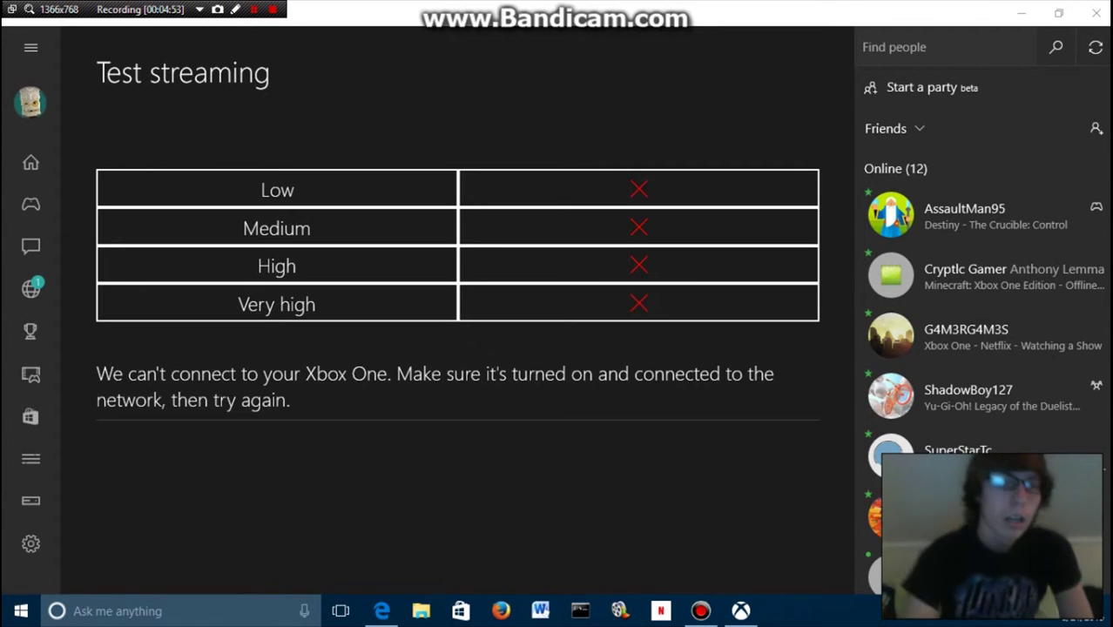
{"action": "left_click", "coordinate": [31, 501]}
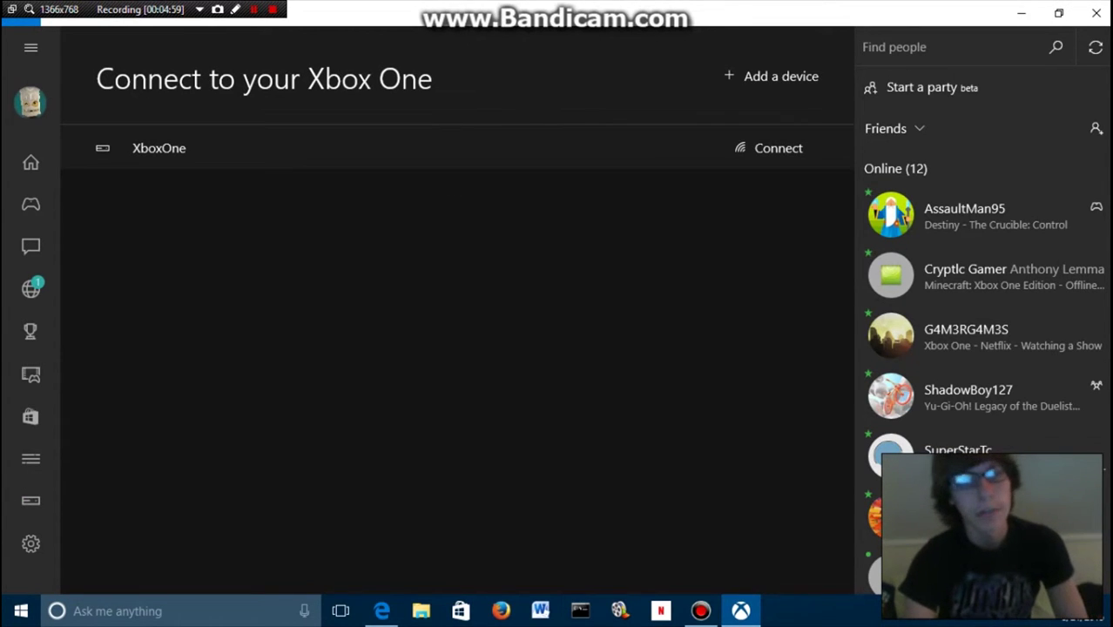
{"action": "left_click", "coordinate": [775, 149]}
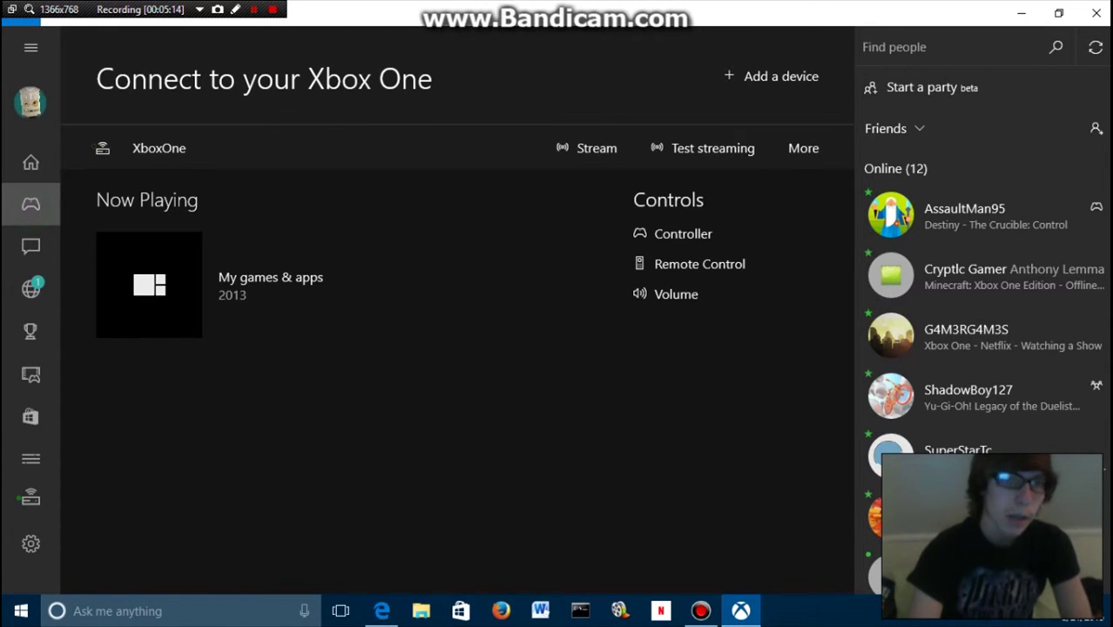
Look through the PC games listed in the My games collection.
{"action": "left_click", "coordinate": [30, 204]}
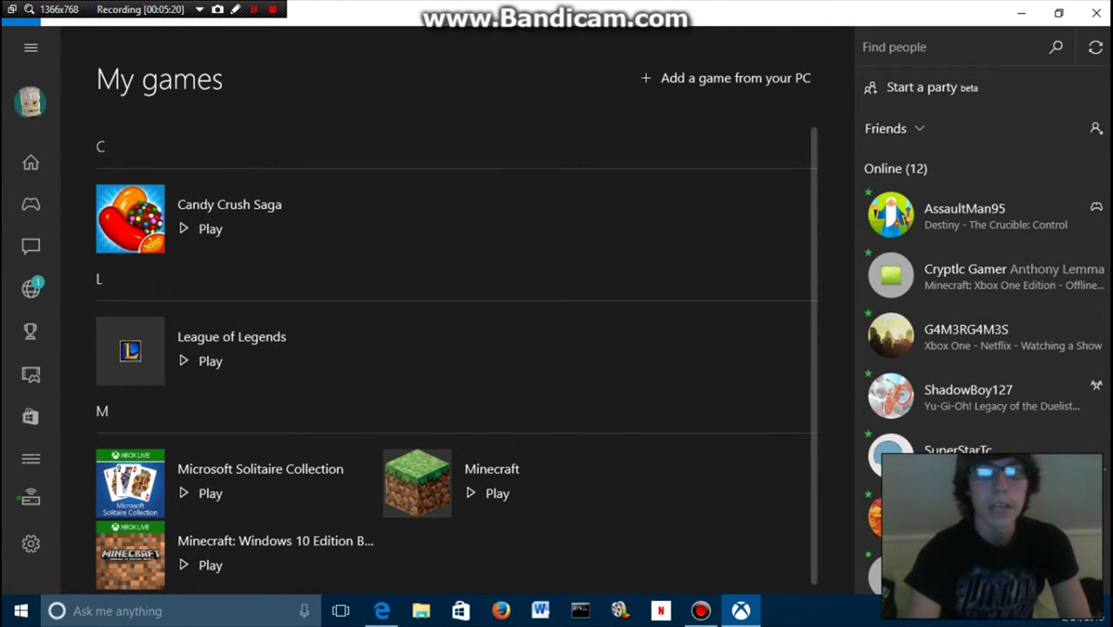
{"action": "scroll", "coordinate": [453, 357], "scroll_direction": "down", "scroll_amount": 1}
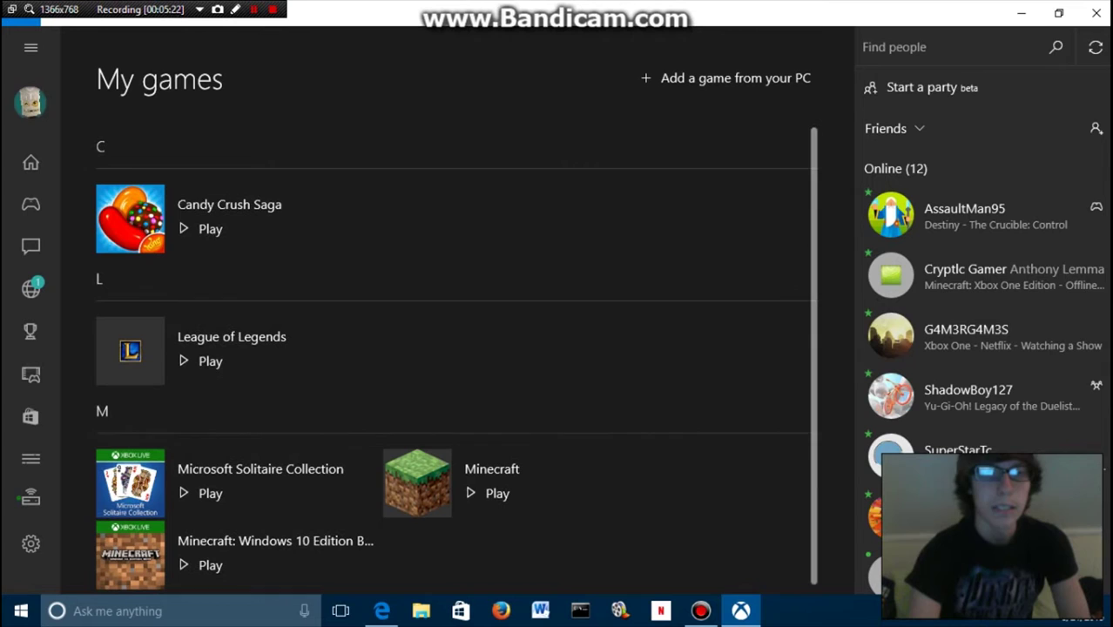
{"action": "left_click", "coordinate": [31, 204]}
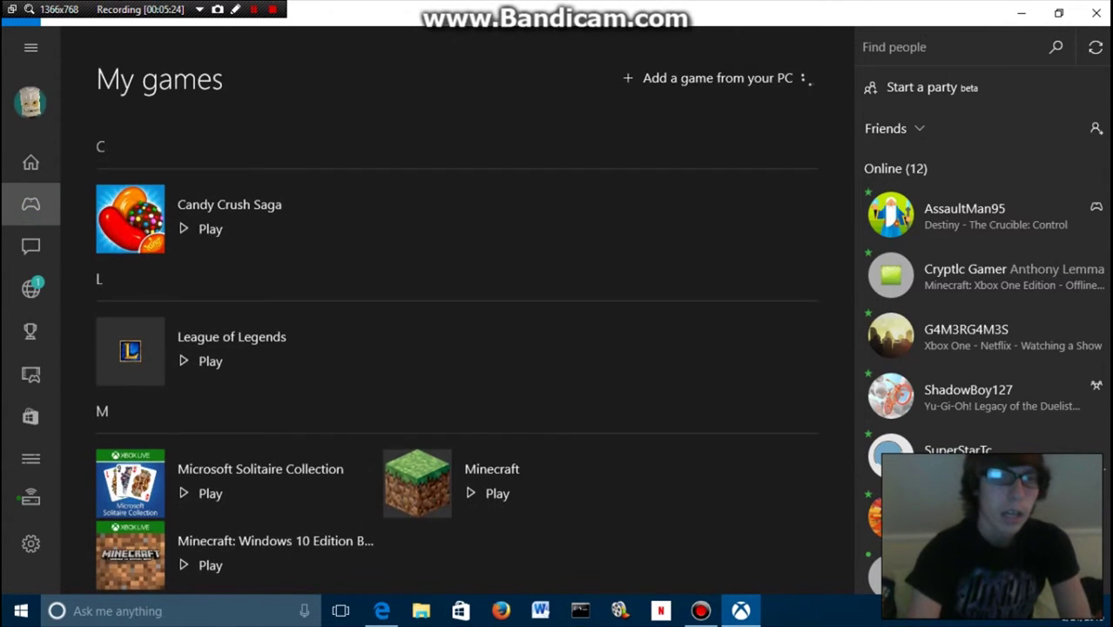
Choose Grand Theft Auto V from the recent games on the home page and play it from the console.
{"action": "left_click", "coordinate": [30, 162]}
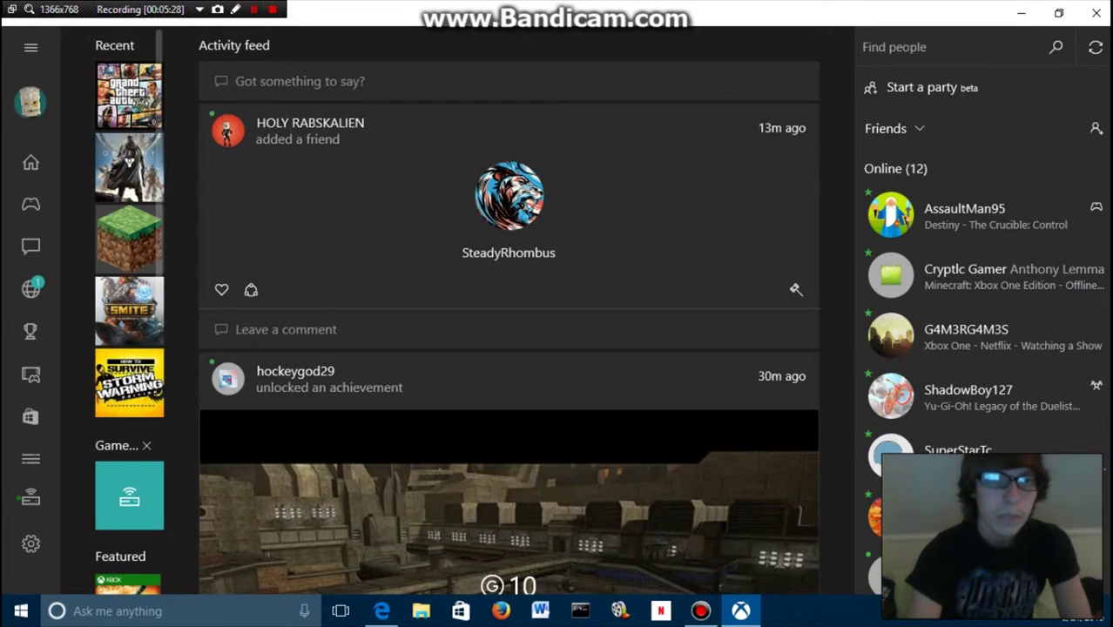
{"action": "scroll", "coordinate": [129, 311], "scroll_direction": "down", "scroll_amount": 5}
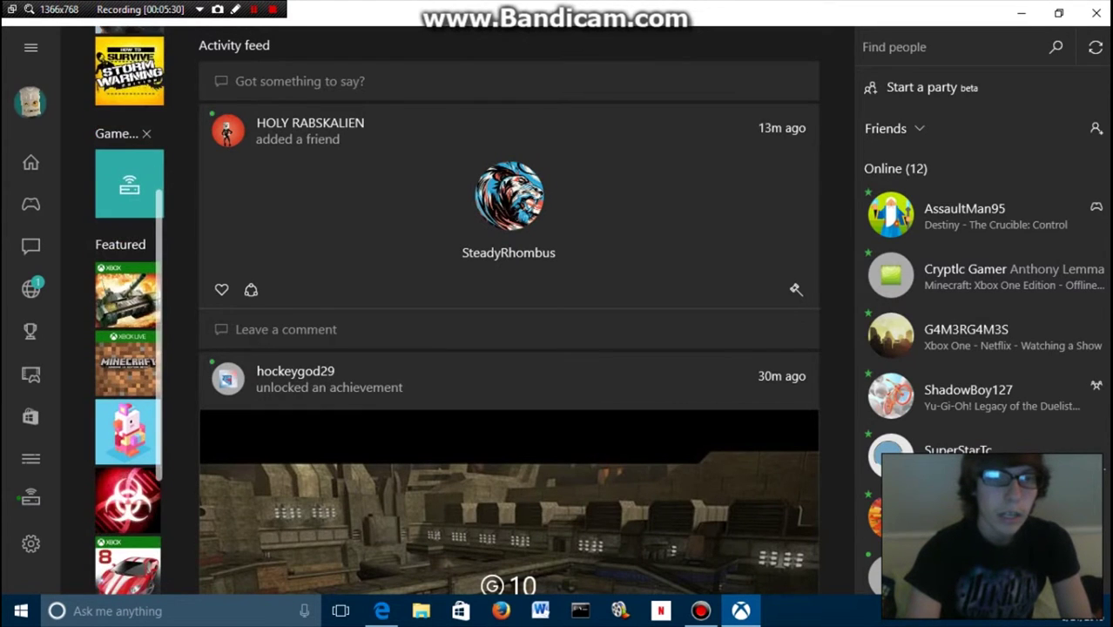
{"action": "scroll", "coordinate": [129, 311], "scroll_direction": "down", "scroll_amount": 4}
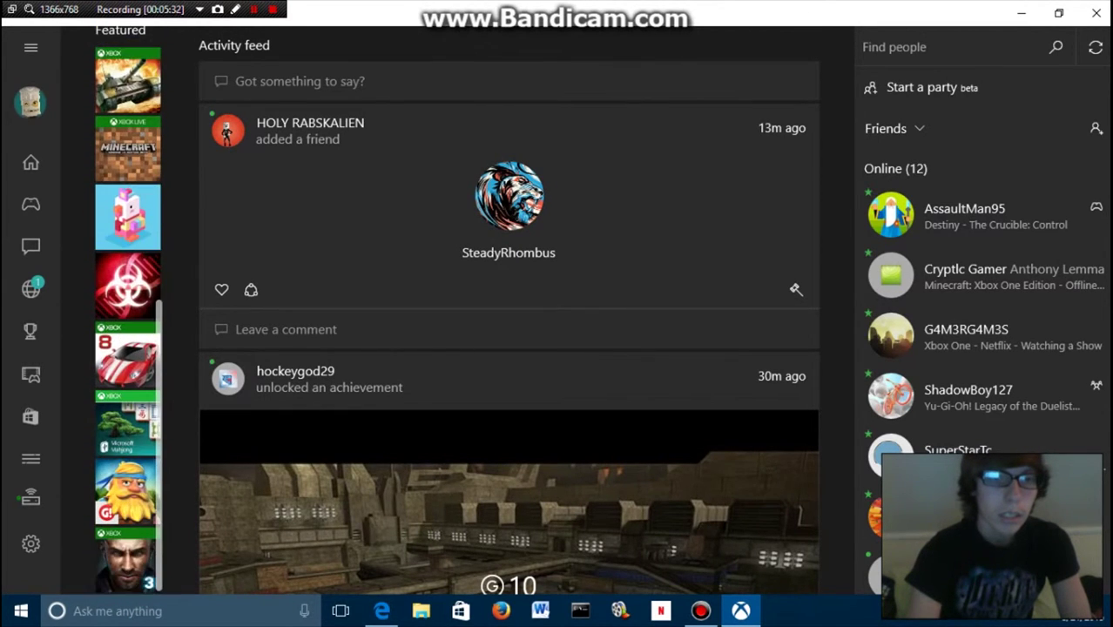
{"action": "scroll", "coordinate": [129, 311], "scroll_direction": "up", "scroll_amount": 9}
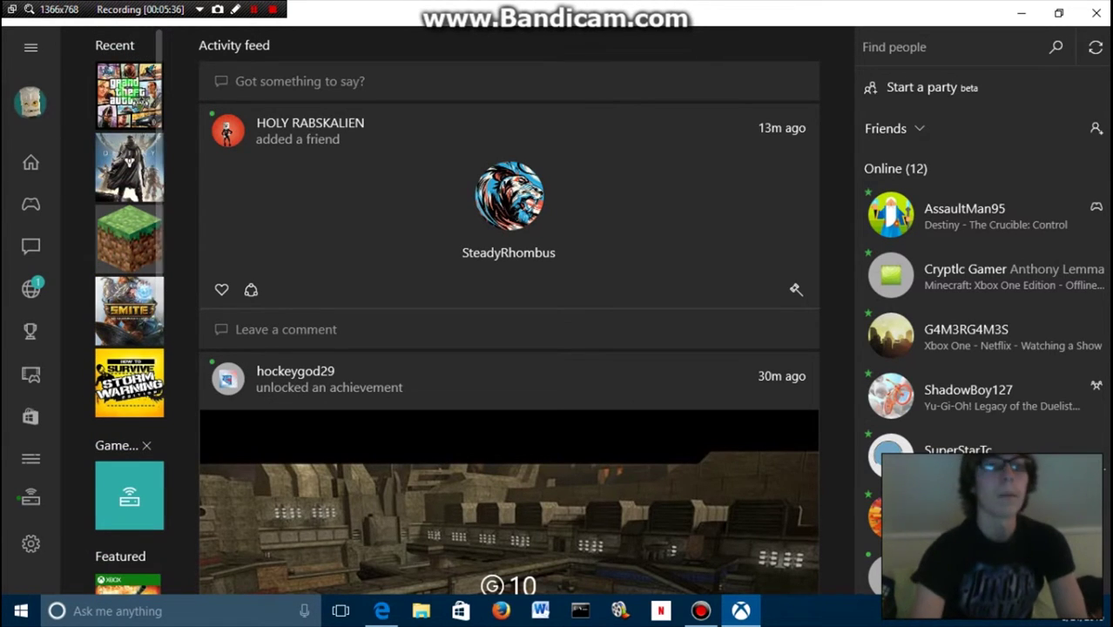
{"action": "left_click", "coordinate": [128, 94]}
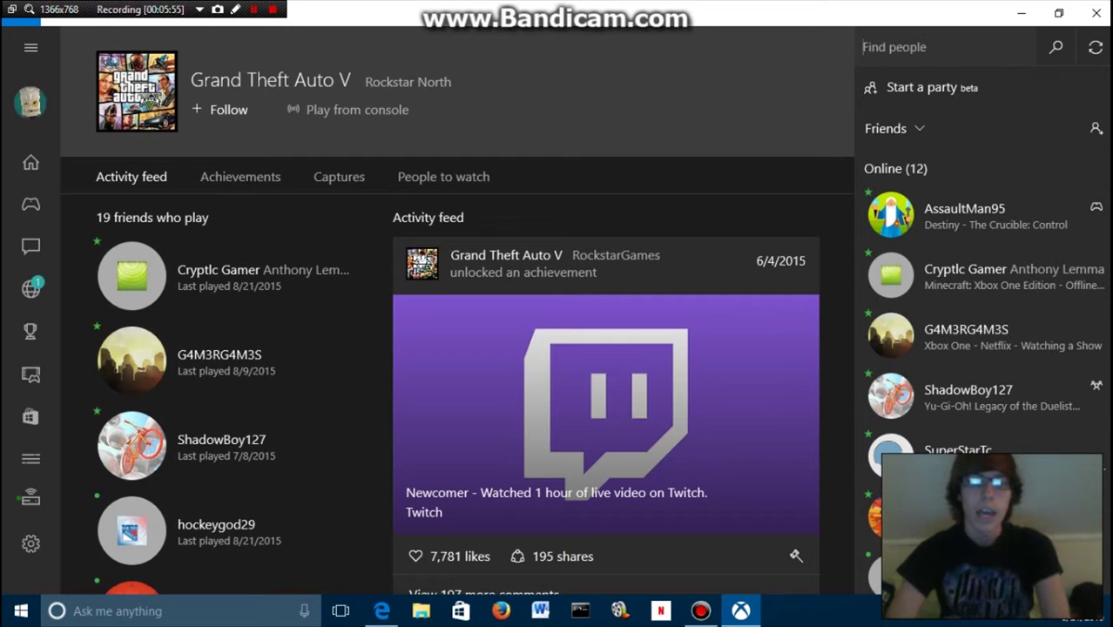
{"action": "left_click", "coordinate": [347, 110]}
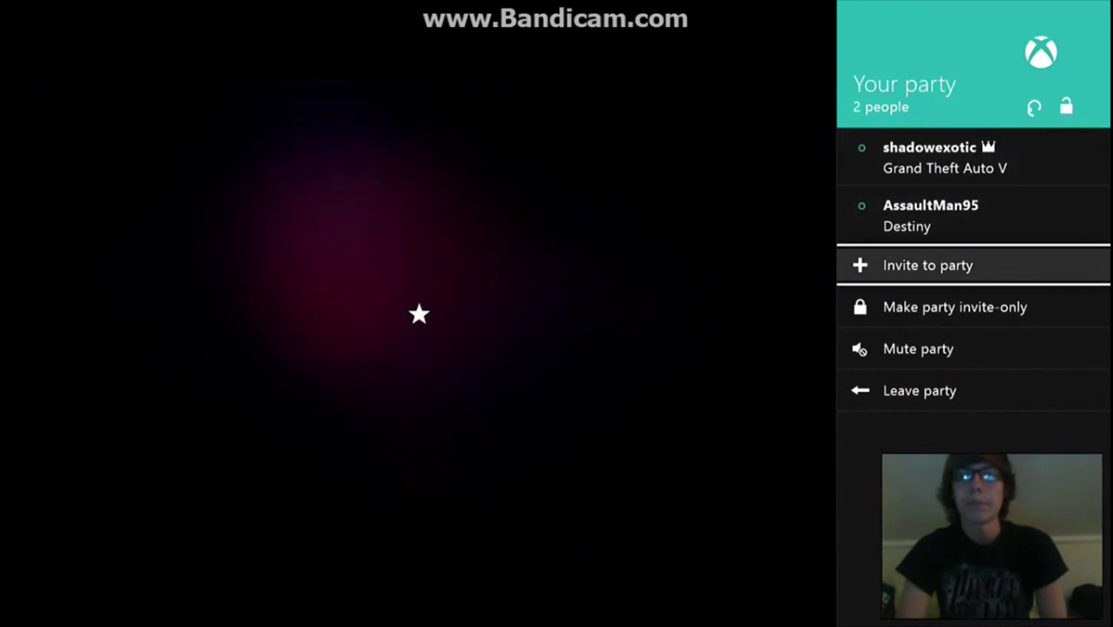
Leave the streamed game for the Xbox One Home screen.
{"action": "key", "text": "Down"}
{"action": "key", "text": "Down"}
{"action": "key", "text": "Up"}
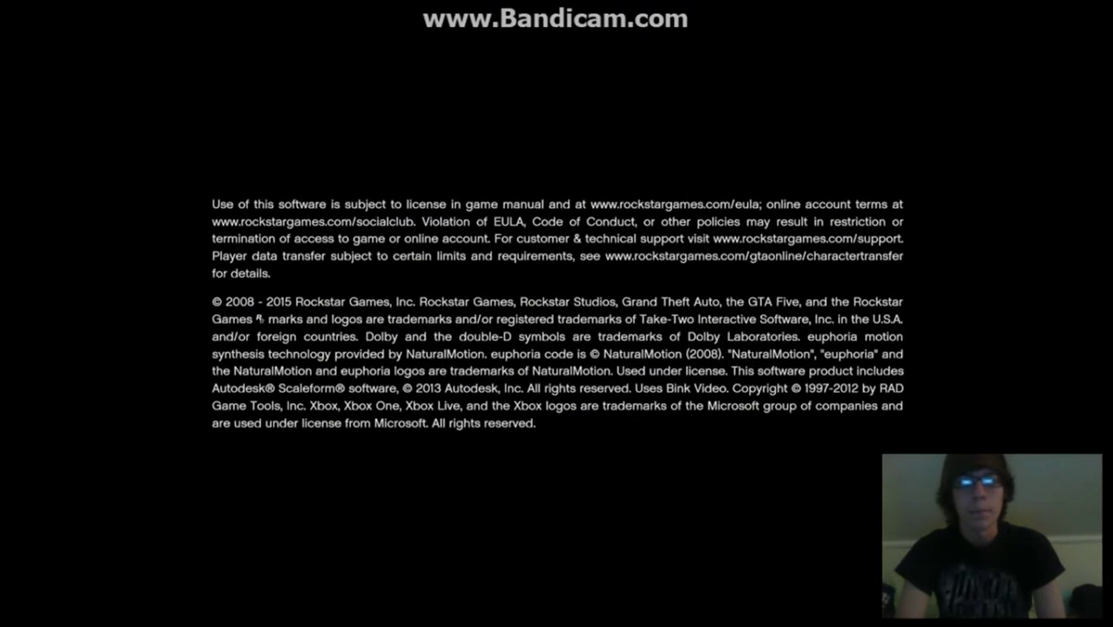
{"action": "key", "text": "super"}
{"action": "key", "text": "super"}
{"action": "key", "text": "super"}
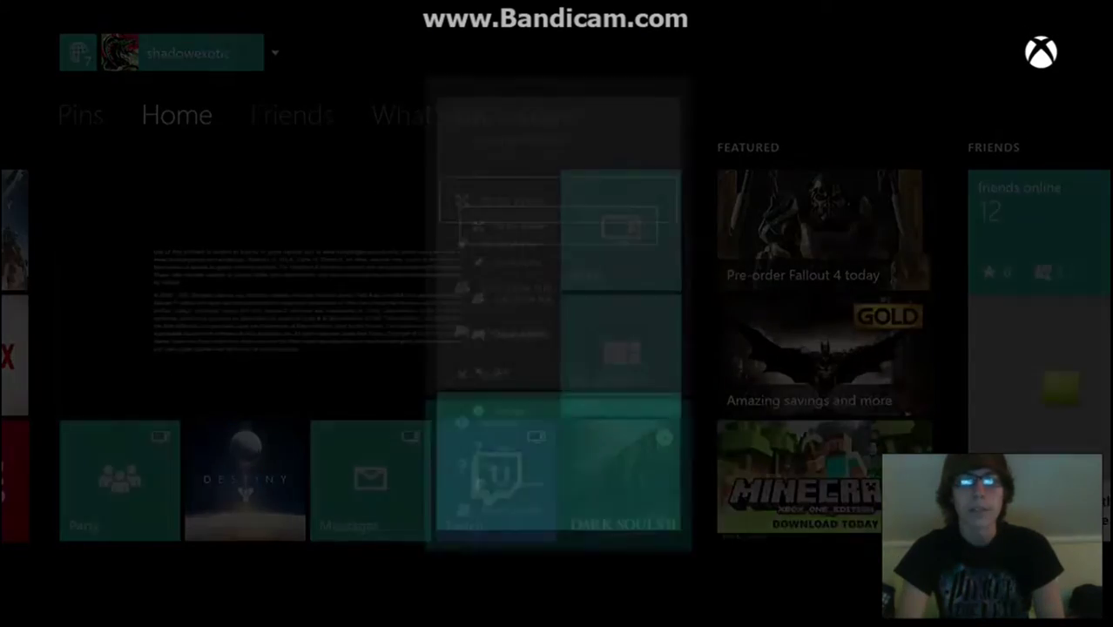
{"action": "key", "text": "Return"}
{"action": "key", "text": "Down"}
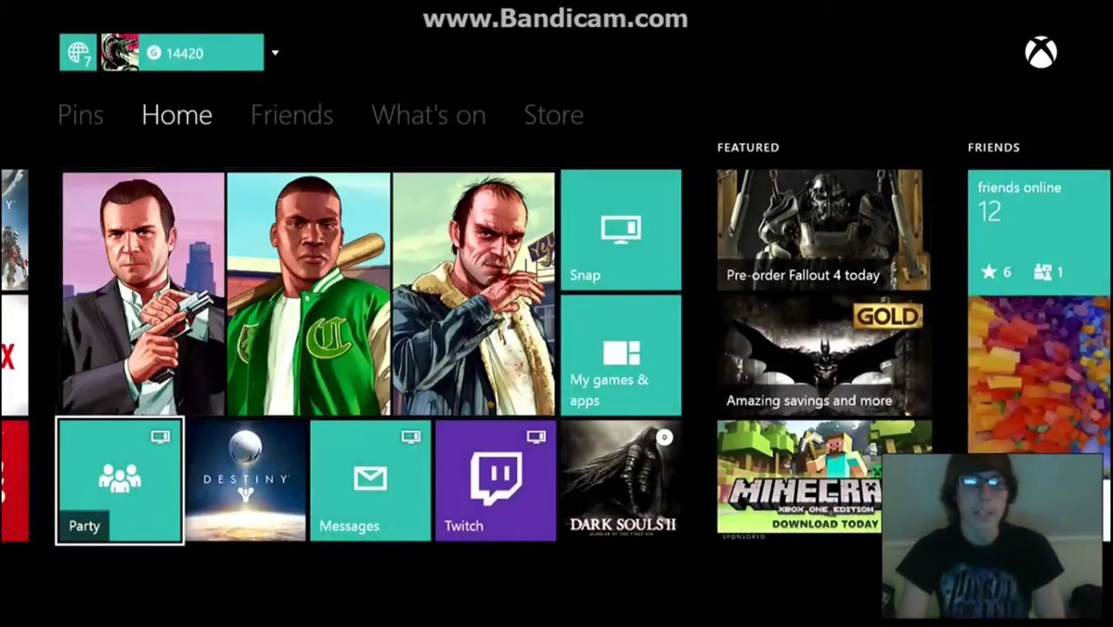
Look through the console dashboard's Friends, What's on, Store and Pins sections and return to Home.
{"action": "key", "text": "Right"}
{"action": "key", "text": "Right"}
{"action": "key", "text": "Right"}
{"action": "key", "text": "Right"}
{"action": "key", "text": "Right"}
{"action": "key", "text": "Right"}
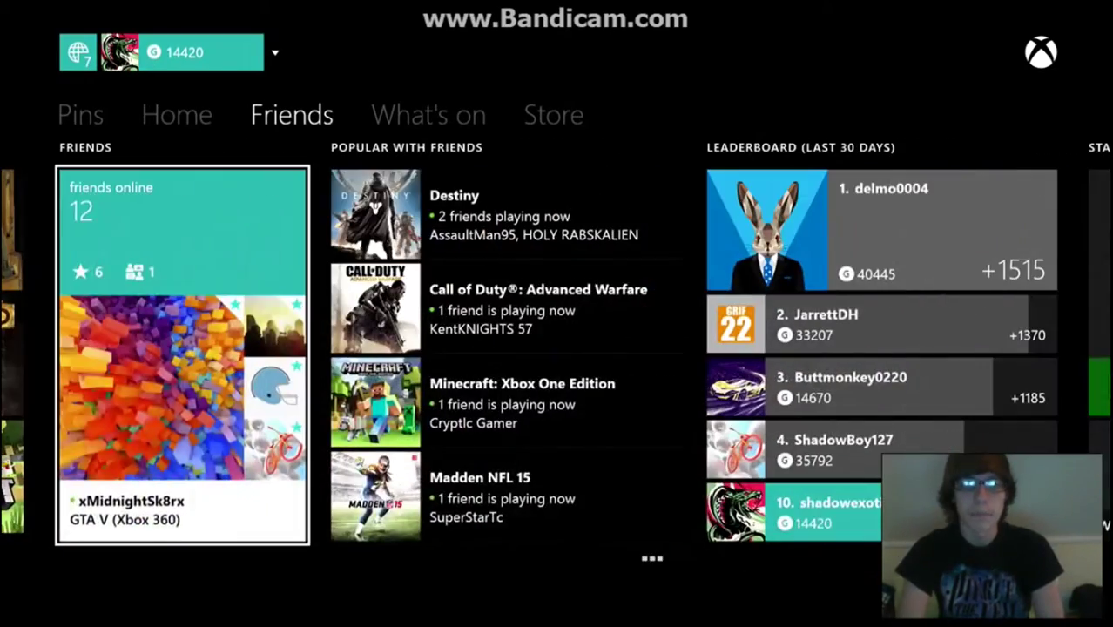
{"action": "key", "text": "Right"}
{"action": "key", "text": "Right"}
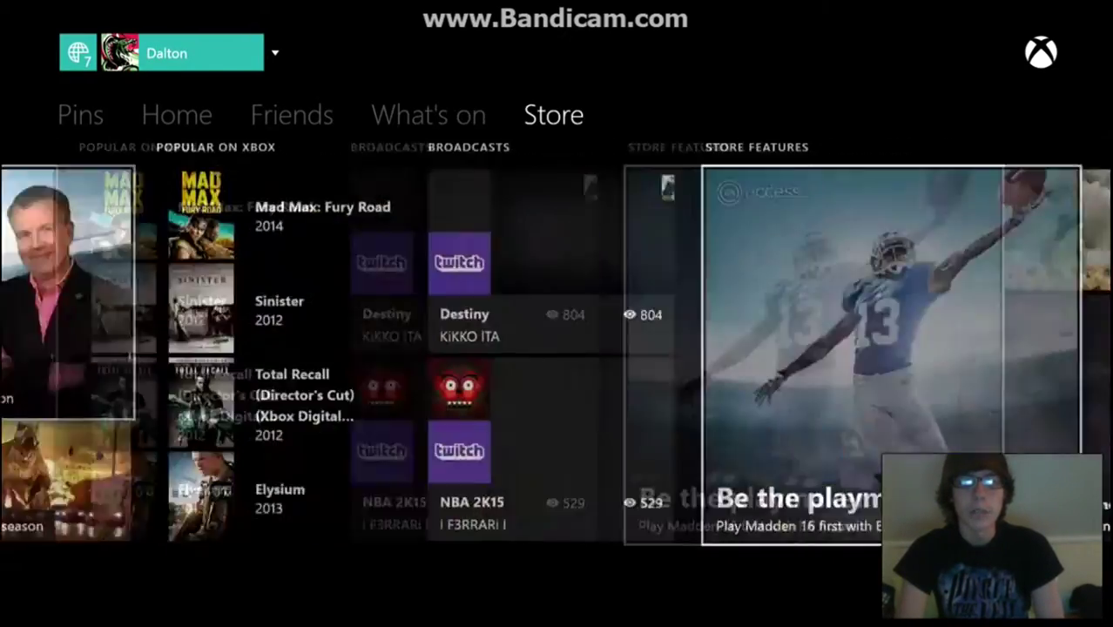
{"action": "key", "text": "Left"}
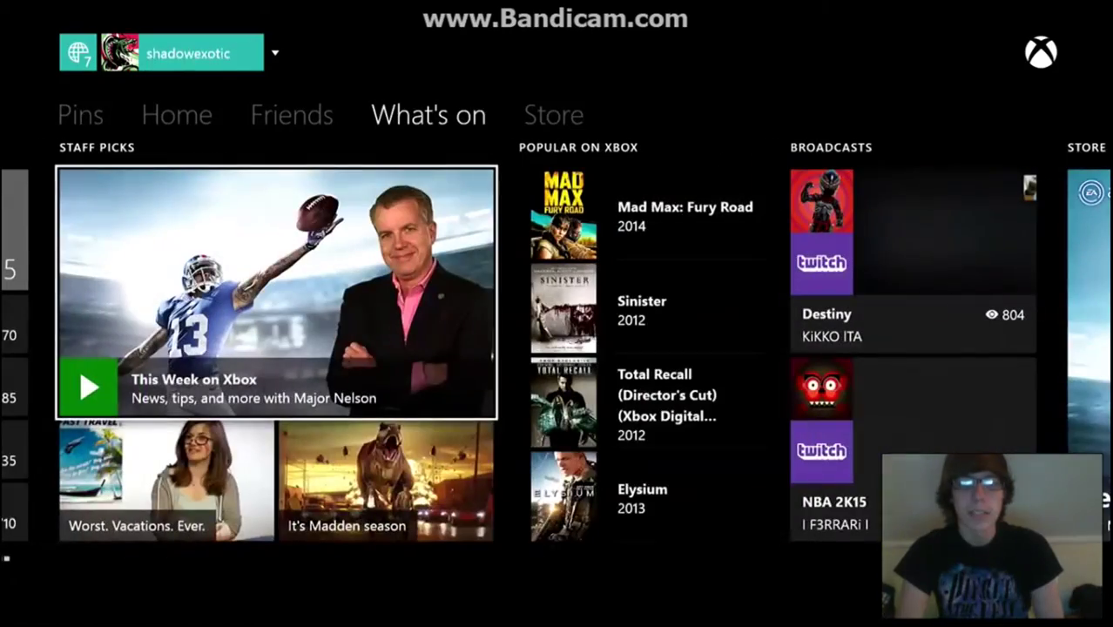
{"action": "key", "text": "Left"}
{"action": "key", "text": "Left"}
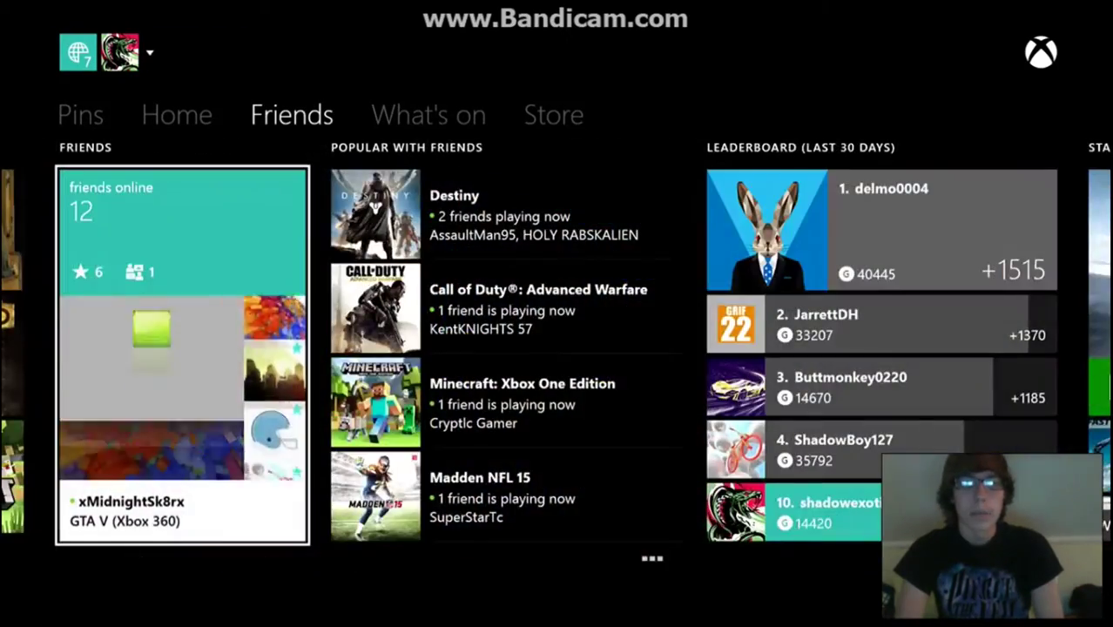
{"action": "key", "text": "Left"}
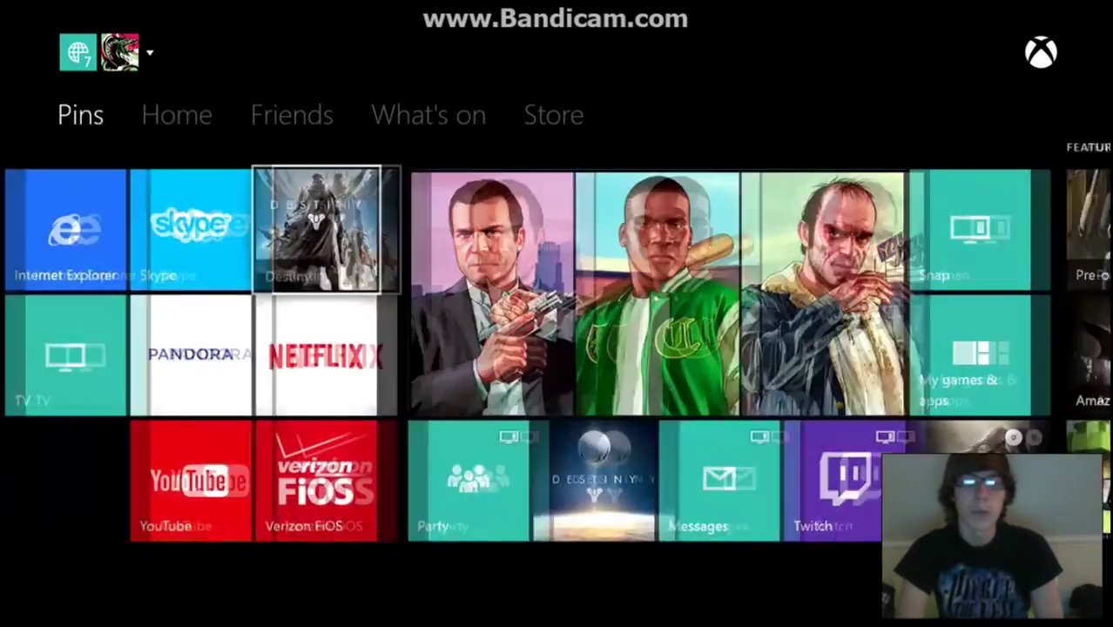
{"action": "key", "text": "Right"}
{"action": "key", "text": "Right"}
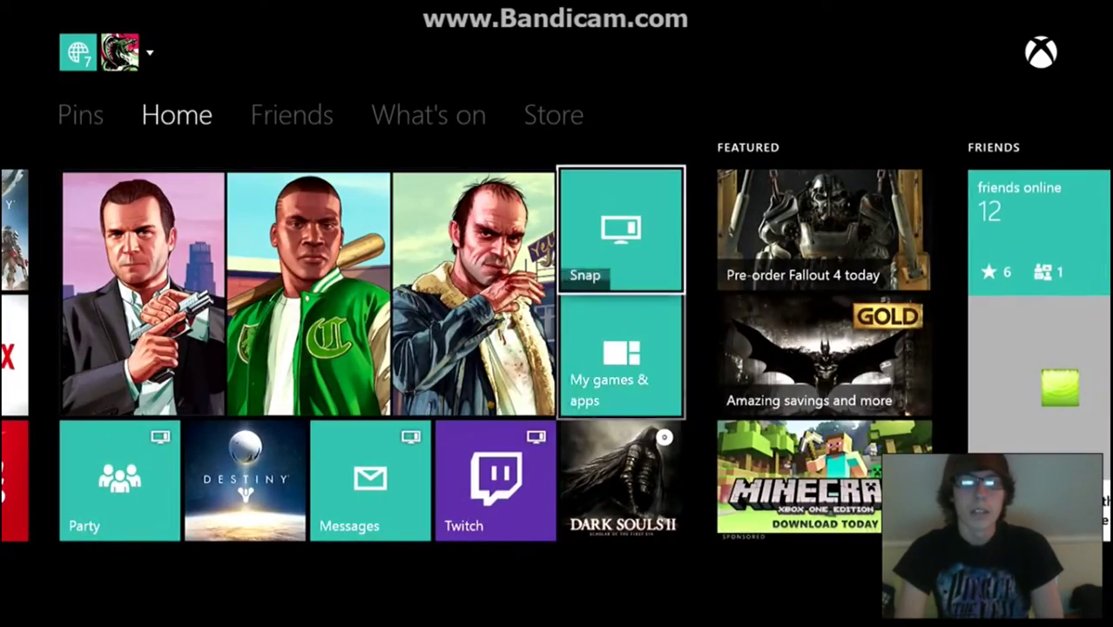
Open My games & apps on the console and stop the streaming session.
{"action": "key", "text": "Down"}
{"action": "key", "text": "Return"}
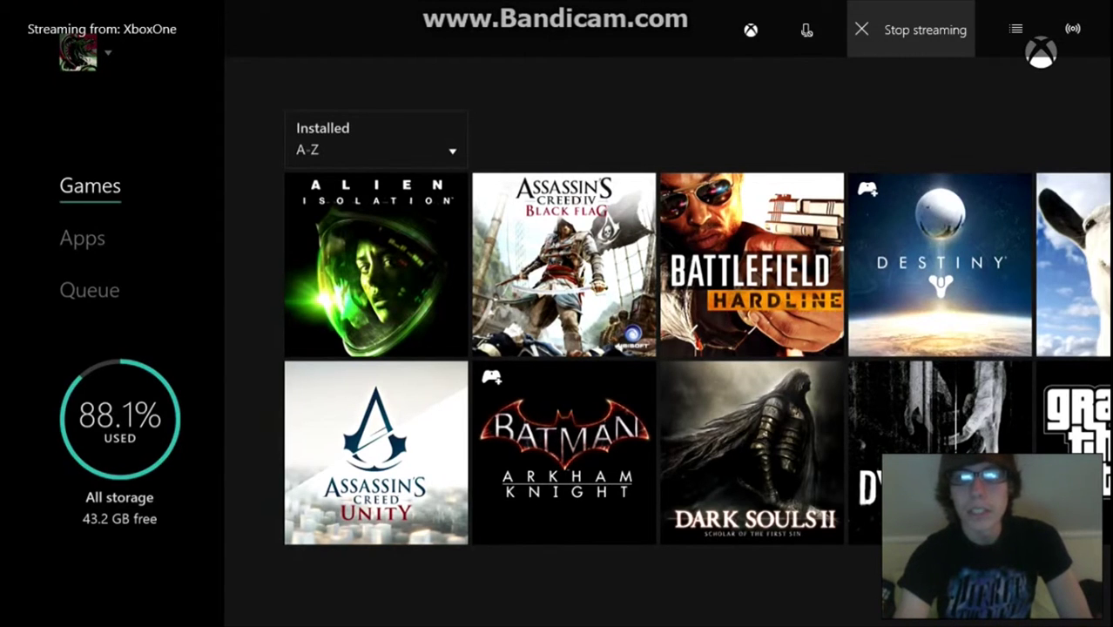
{"action": "left_click", "coordinate": [899, 32]}
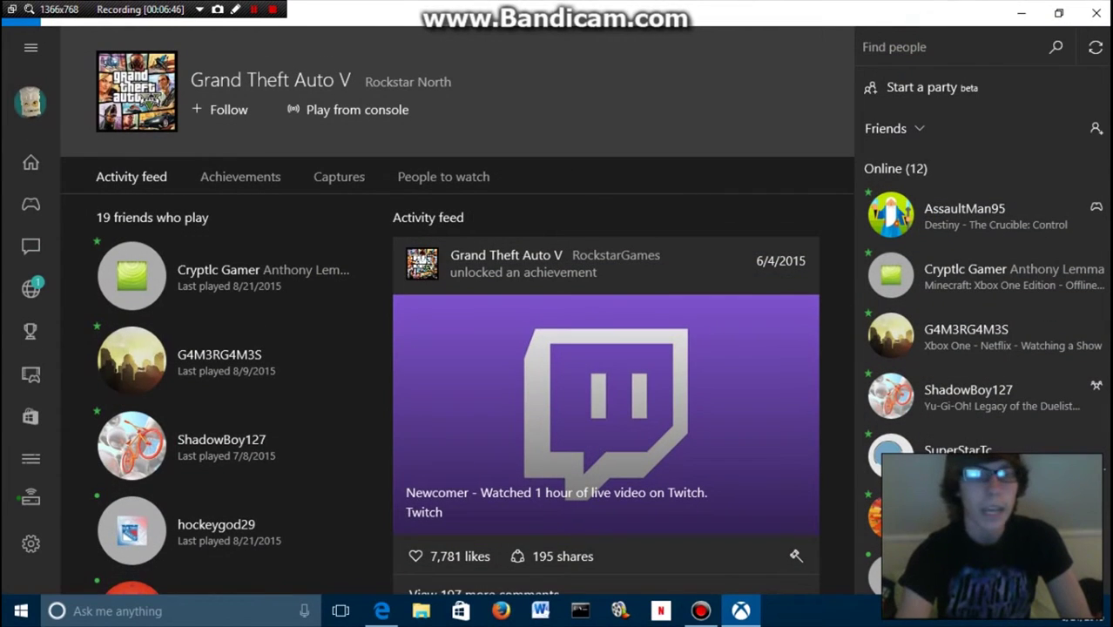